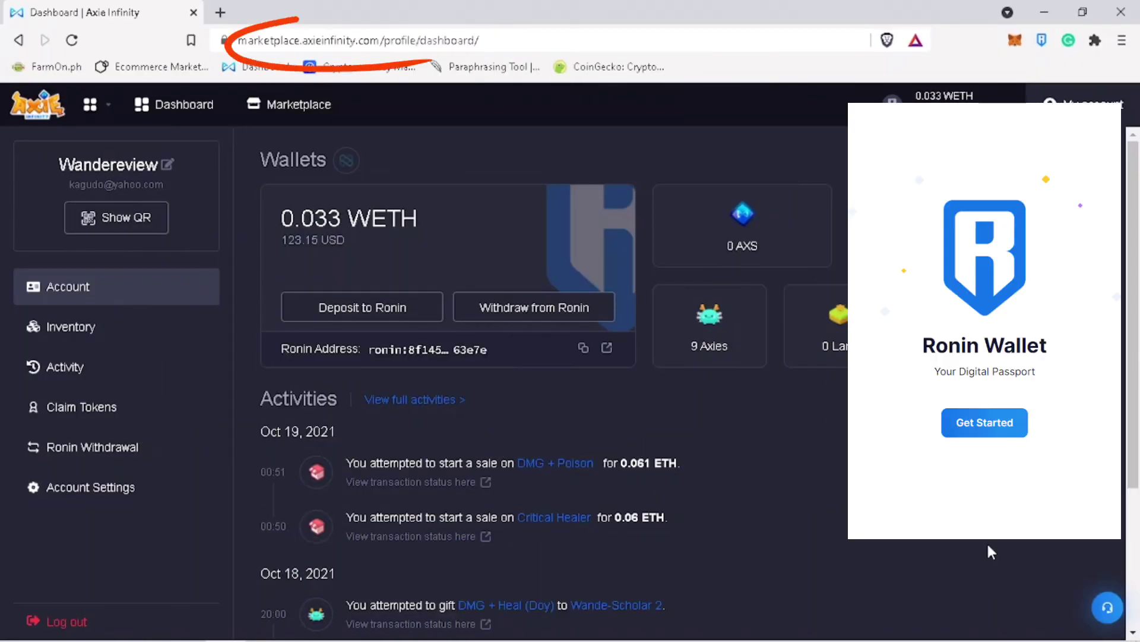
Dismiss the Ronin Wallet popup covering the account dashboard
{"action": "left_click", "coordinate": [987, 546]}
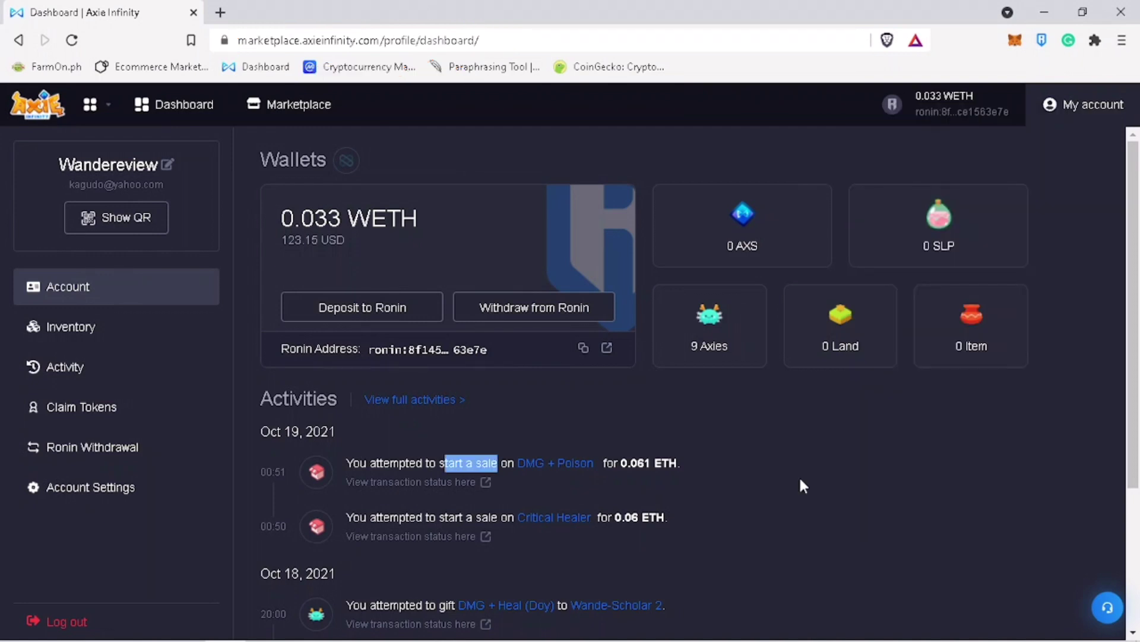
{"action": "left_click", "coordinate": [110, 337]}
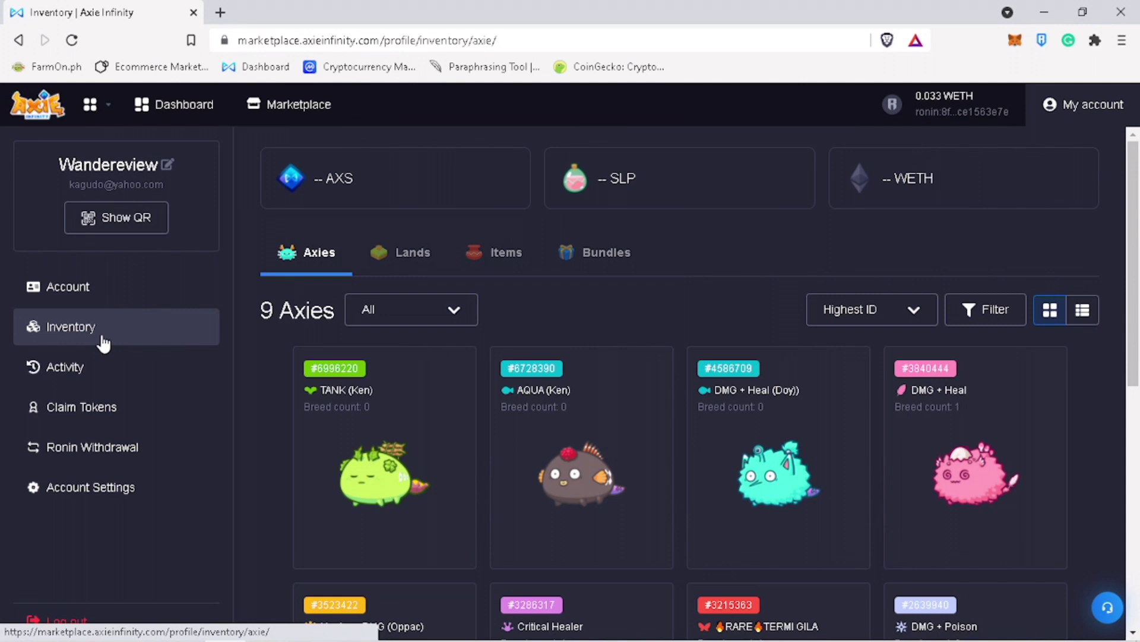
{"action": "mouse_move", "coordinate": [1138, 217]}
{"action": "left_mouse_down"}
{"action": "mouse_move", "coordinate": [1138, 365]}
{"action": "mouse_move", "coordinate": [1138, 338]}
{"action": "left_mouse_up"}
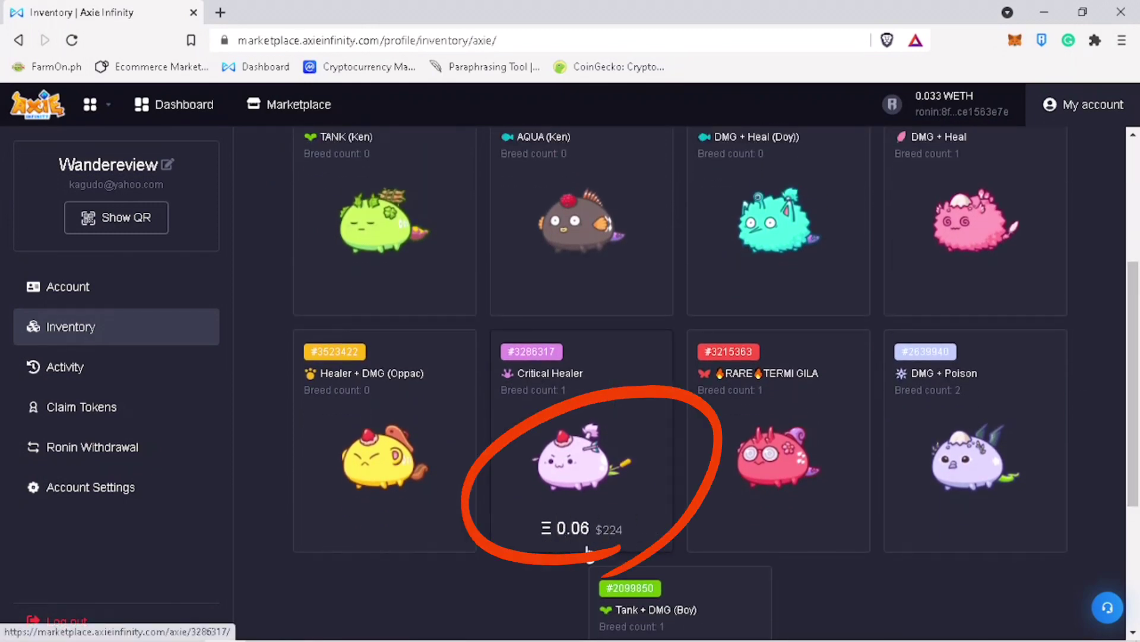
{"action": "scroll", "coordinate": [929, 510], "scroll_direction": "down", "scroll_amount": 3}
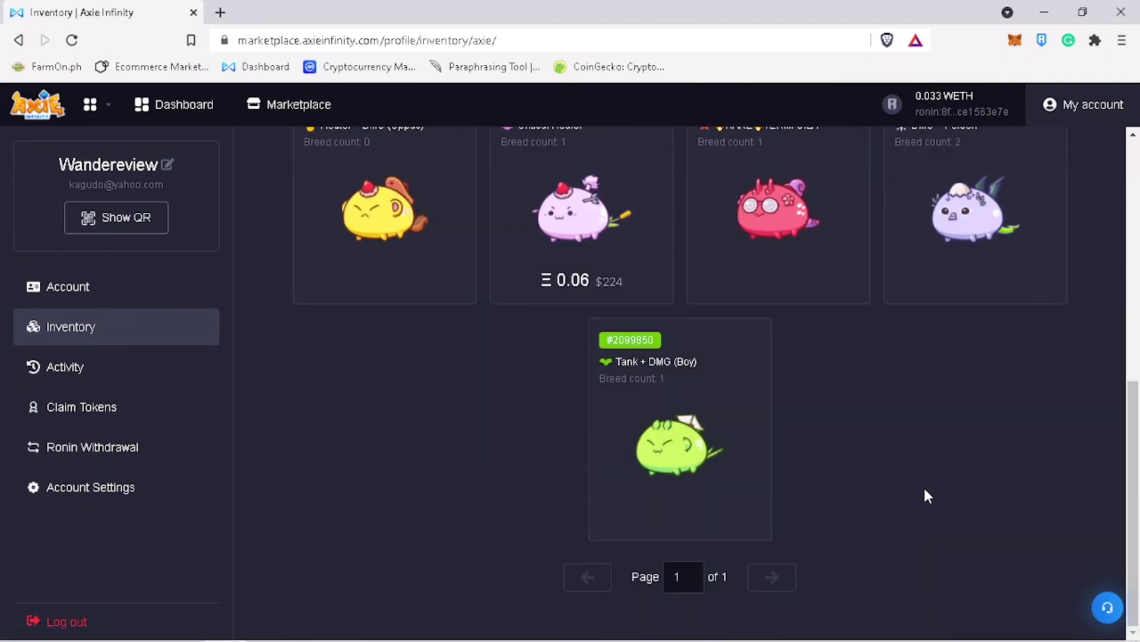
Open the Tank + DMG (Boy) Axie and clear its custom name so it reads Axie #2099850
{"action": "left_click", "coordinate": [737, 506]}
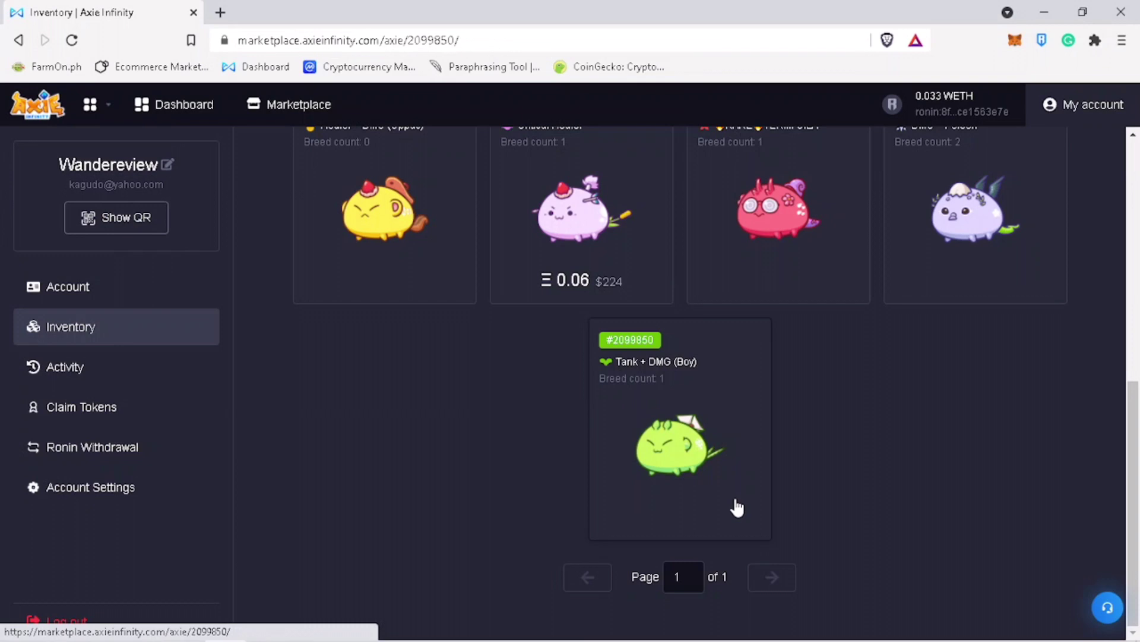
{"action": "scroll", "coordinate": [789, 426], "scroll_direction": "down", "scroll_amount": 3}
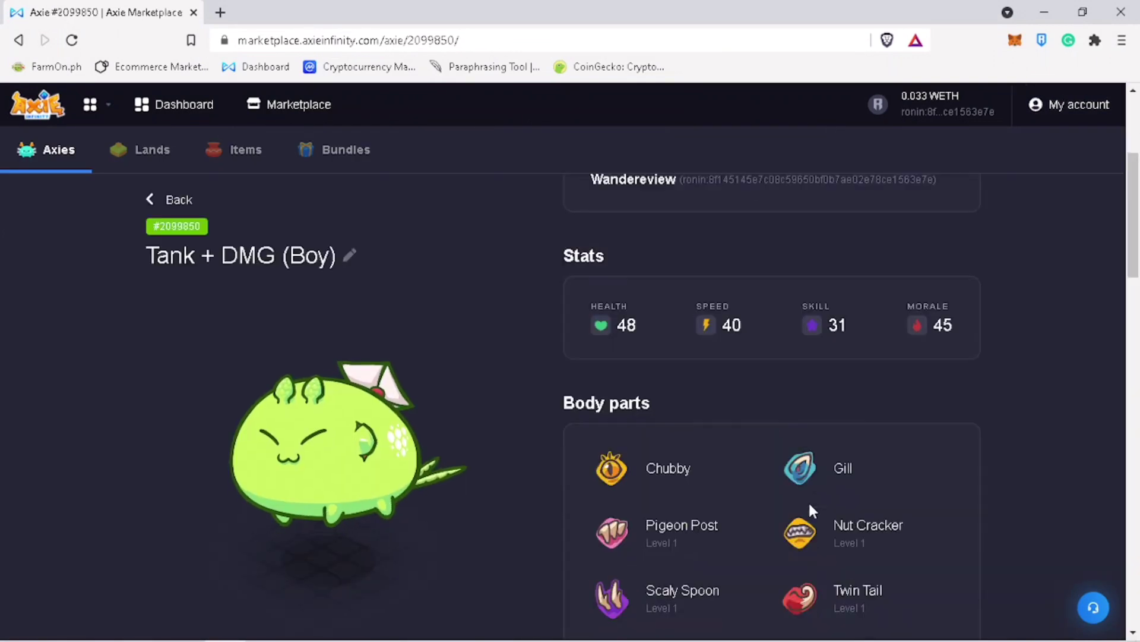
{"action": "left_click", "coordinate": [350, 256]}
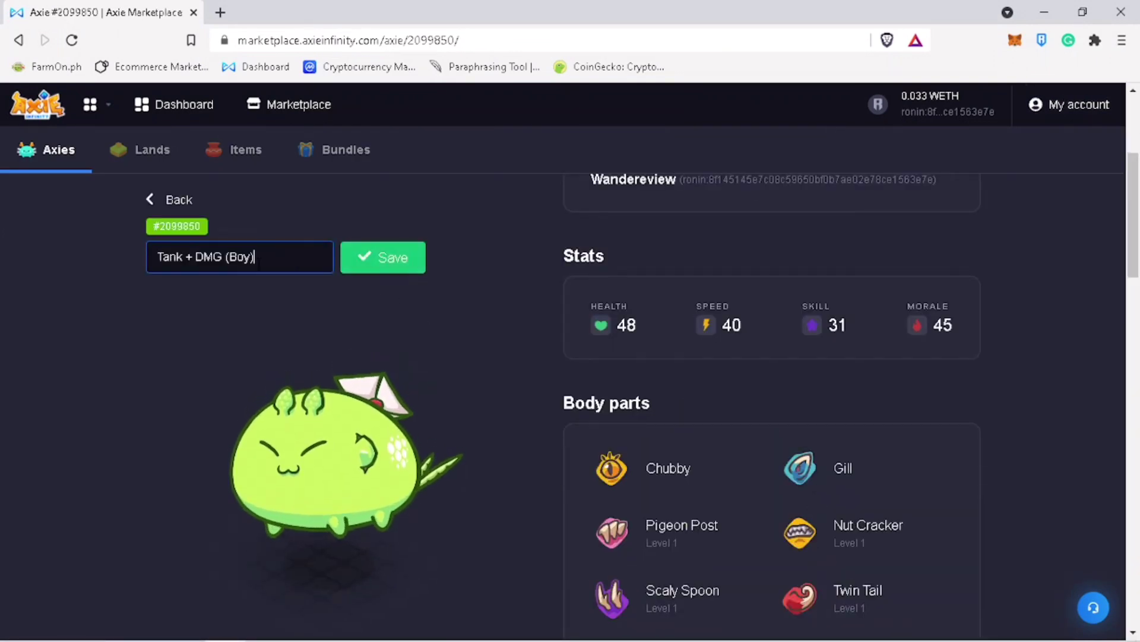
{"action": "key", "text": "ctrl+a"}
{"action": "key", "text": "Escape"}
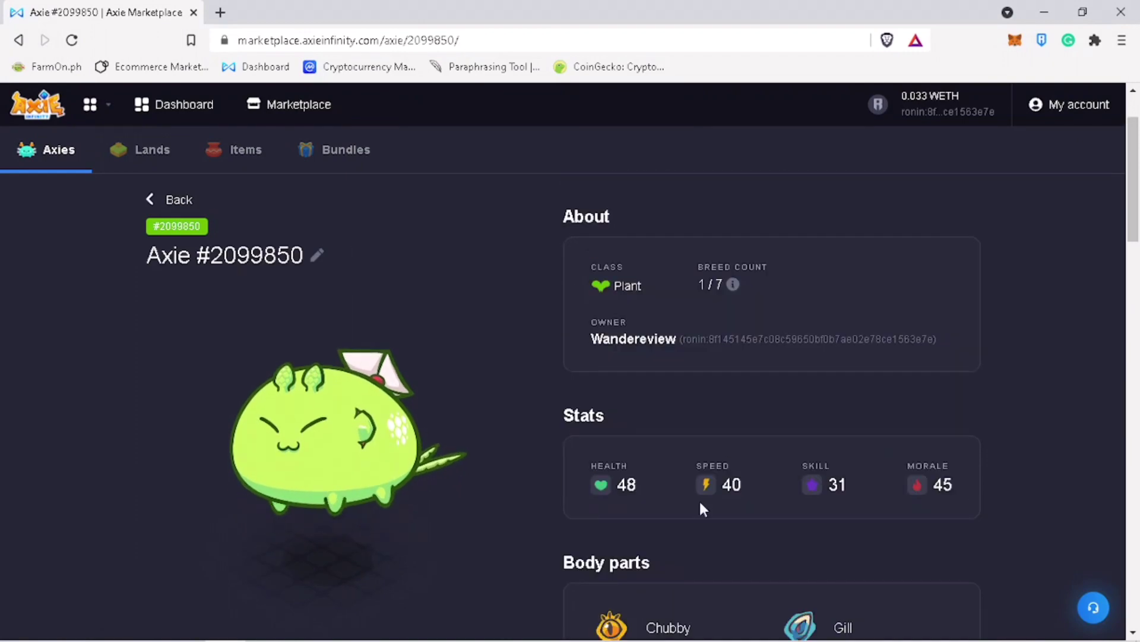
{"action": "scroll", "coordinate": [751, 507], "scroll_direction": "down", "scroll_amount": 2}
{"action": "scroll", "coordinate": [750, 515], "scroll_direction": "down", "scroll_amount": 5}
{"action": "scroll", "coordinate": [776, 506], "scroll_direction": "down", "scroll_amount": 1}
{"action": "scroll", "coordinate": [773, 505], "scroll_direction": "down", "scroll_amount": 4}
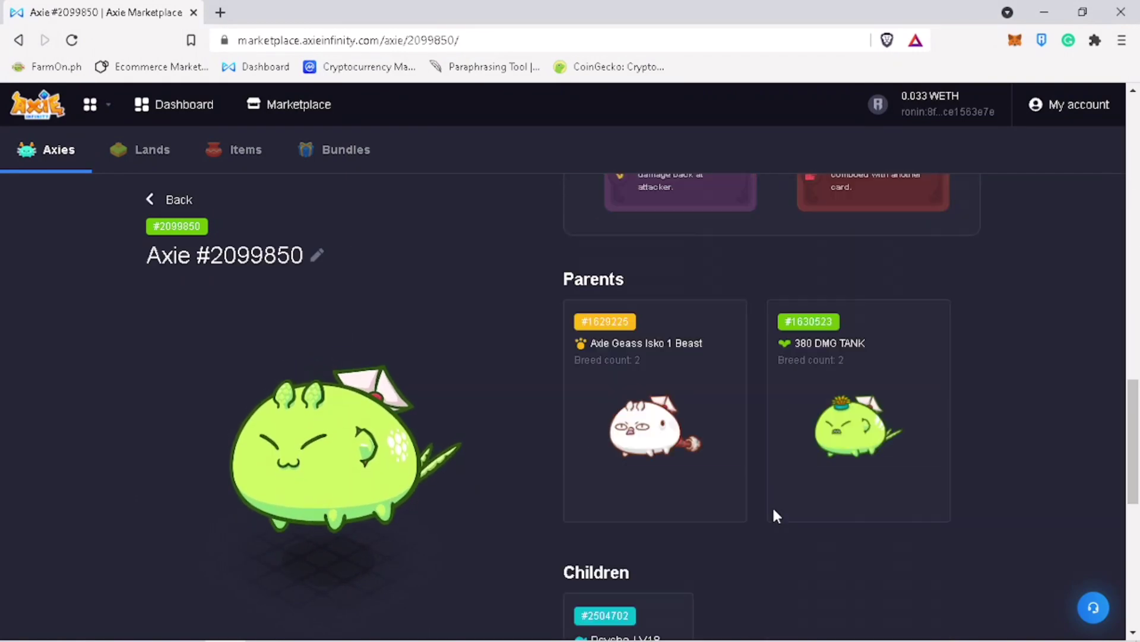
{"action": "scroll", "coordinate": [773, 505], "scroll_direction": "down", "scroll_amount": 4}
{"action": "scroll", "coordinate": [779, 510], "scroll_direction": "down", "scroll_amount": 3}
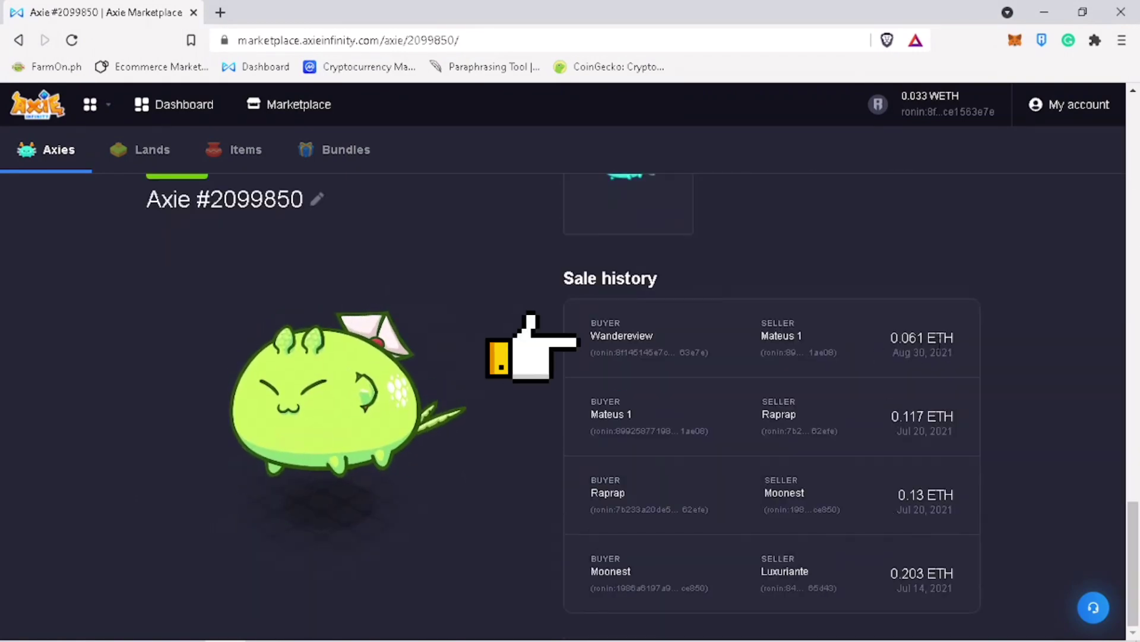
{"action": "scroll", "coordinate": [967, 439], "scroll_direction": "up", "scroll_amount": 5}
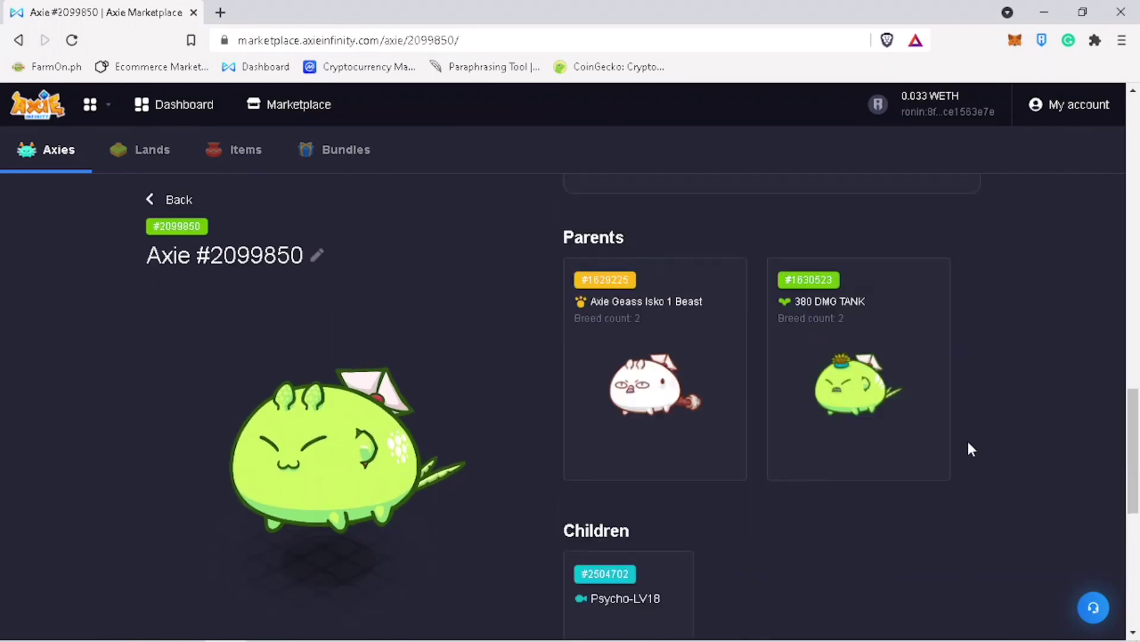
{"action": "scroll", "coordinate": [968, 439], "scroll_direction": "up", "scroll_amount": 8}
{"action": "scroll", "coordinate": [967, 440], "scroll_direction": "up", "scroll_amount": 3}
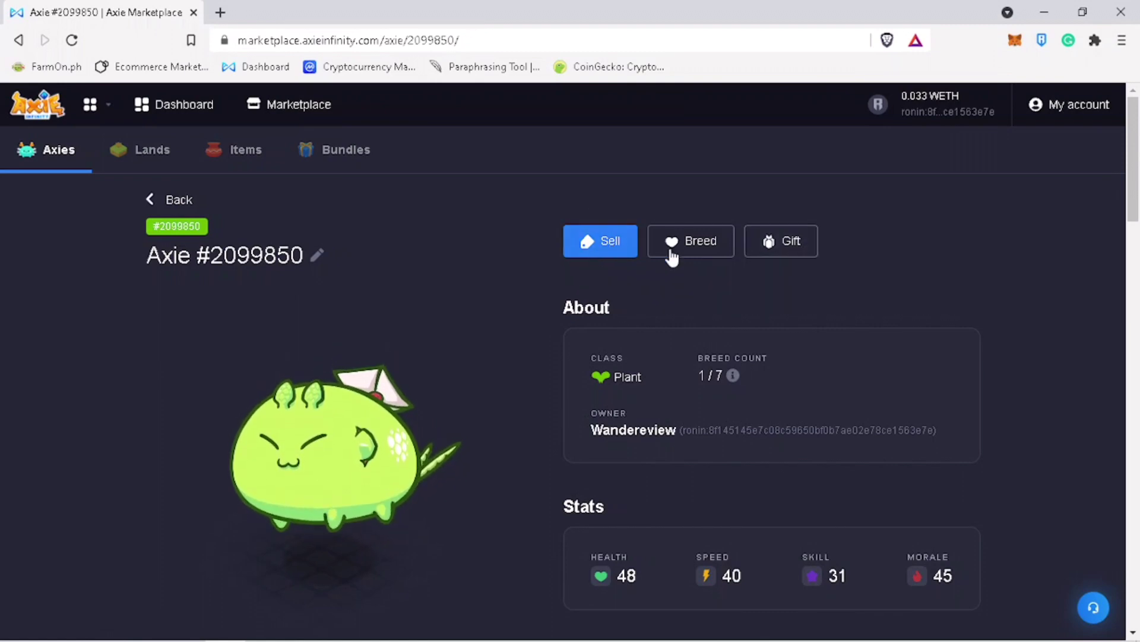
Start selling Axie #2099850 as an auction, starting at 0.07 and ending at 0.061
{"action": "left_click", "coordinate": [593, 249]}
{"action": "type", "text": "0.5"}
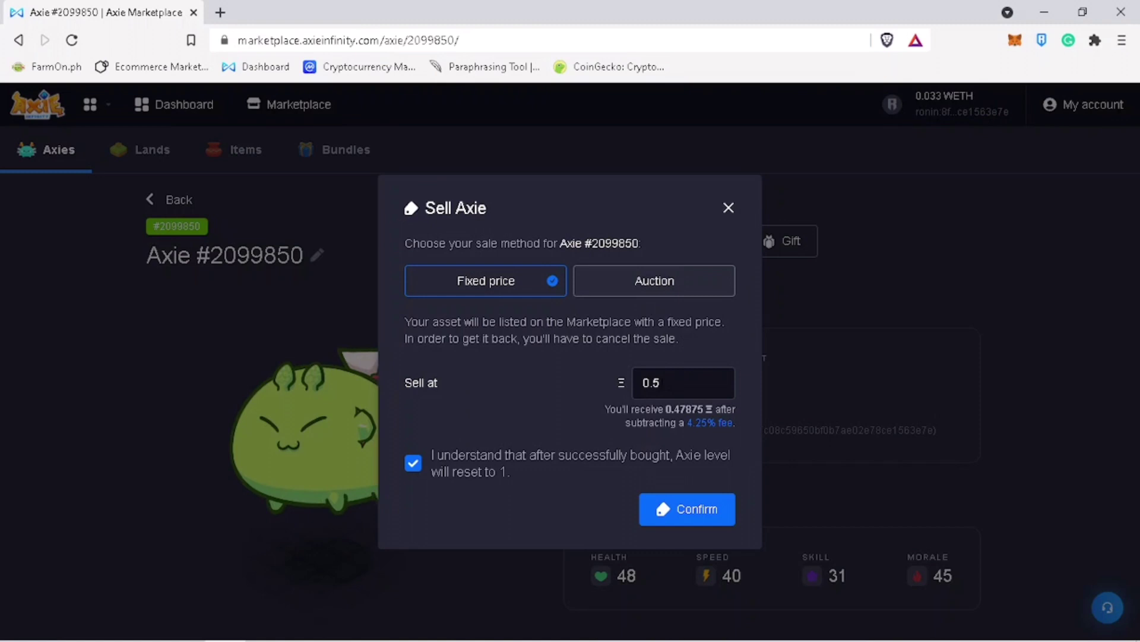
{"action": "left_click", "coordinate": [663, 286]}
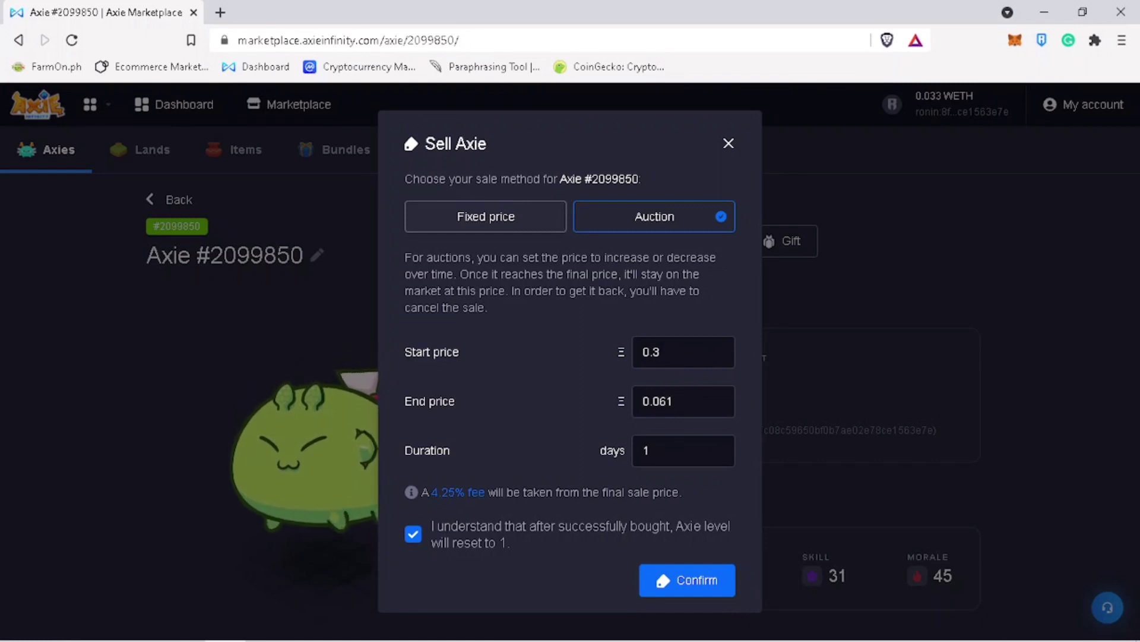
{"action": "left_click_drag", "start_coordinate": [663, 353], "coordinate": [614, 349]}
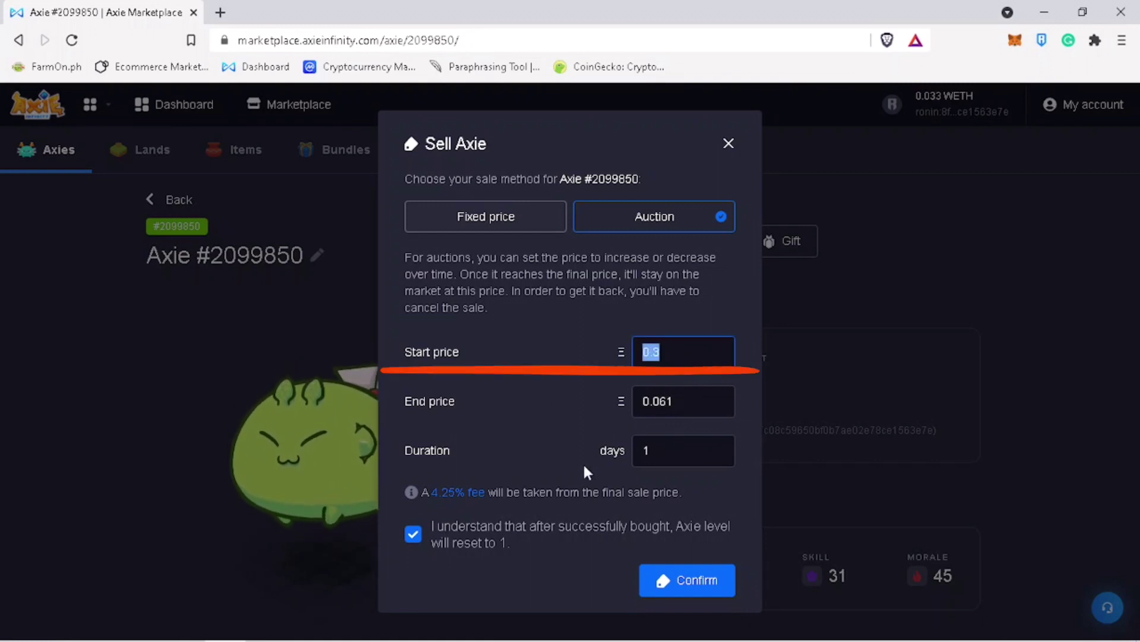
{"action": "type", "text": "0.07"}
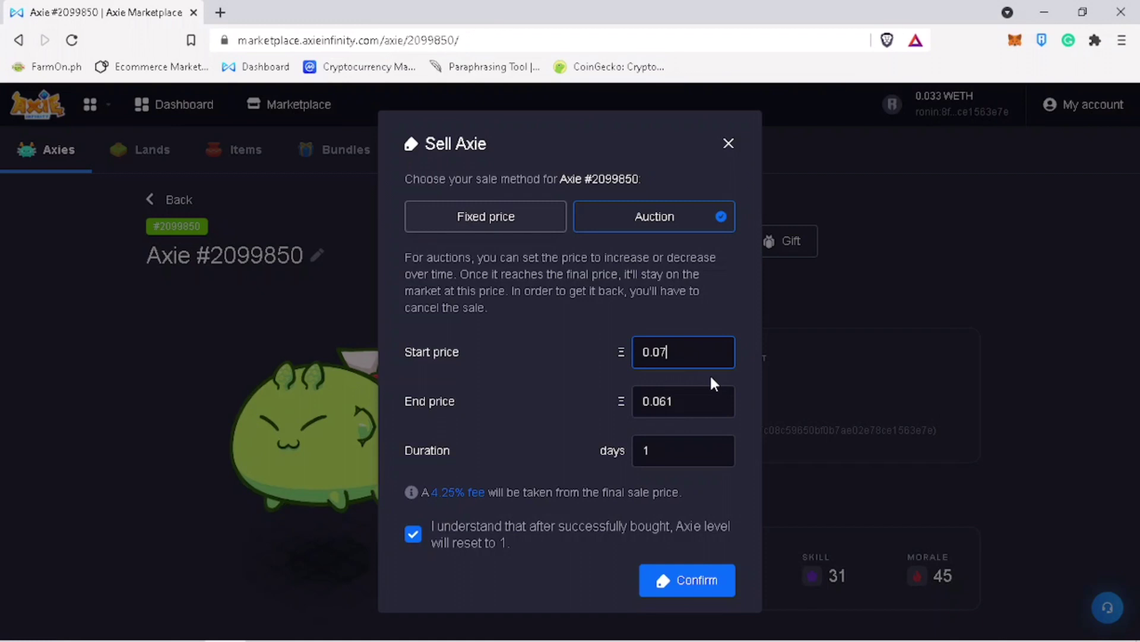
{"action": "left_click", "coordinate": [701, 406]}
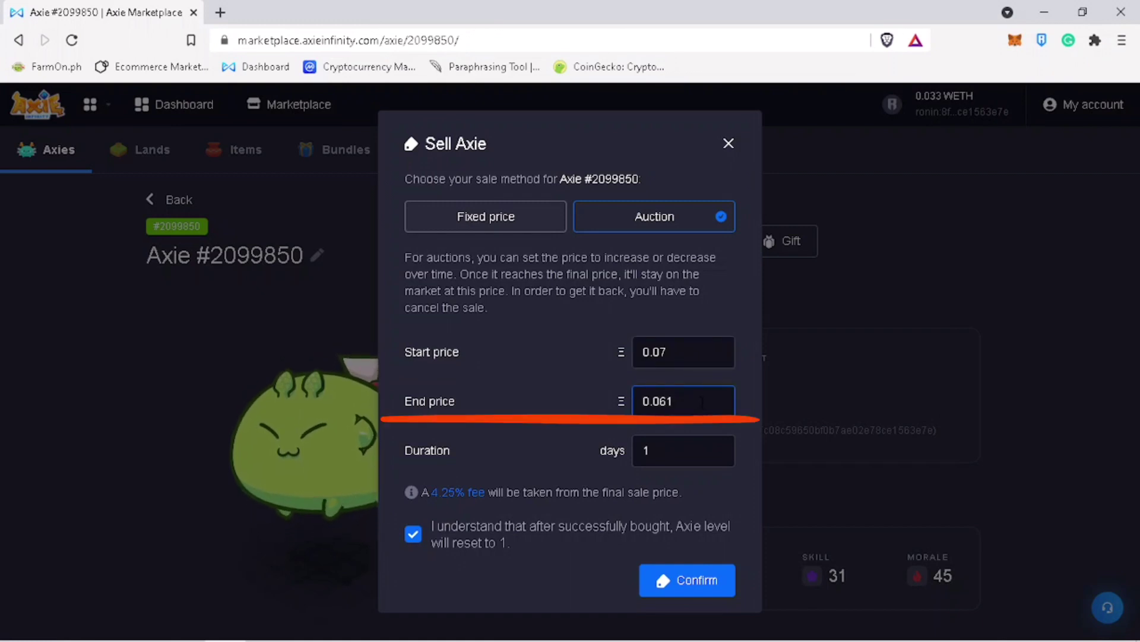
{"action": "key", "text": "BackSpace"}
{"action": "type", "text": "1"}
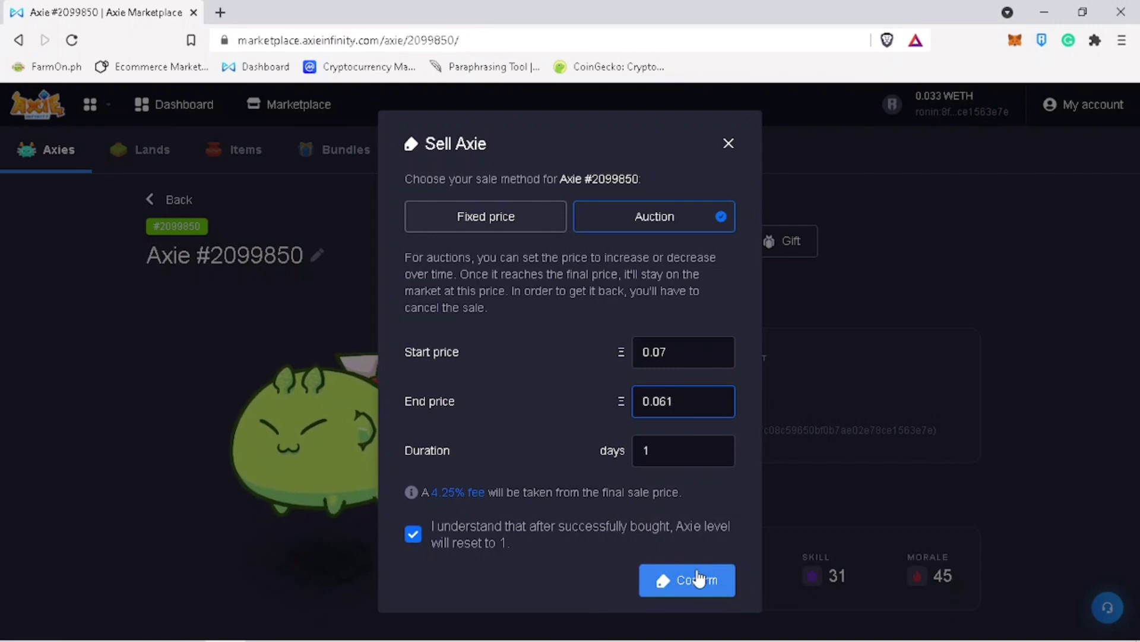
Switch the listing to a fixed price of 0.061 and submit it for wallet approval
{"action": "left_click", "coordinate": [510, 227]}
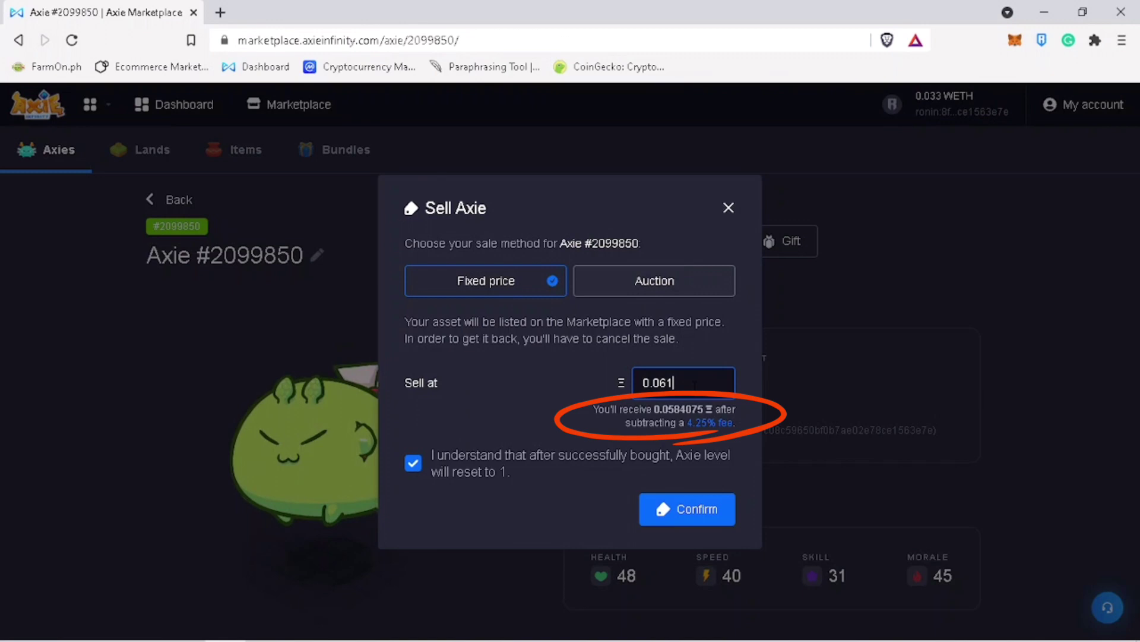
{"action": "left_click", "coordinate": [703, 512]}
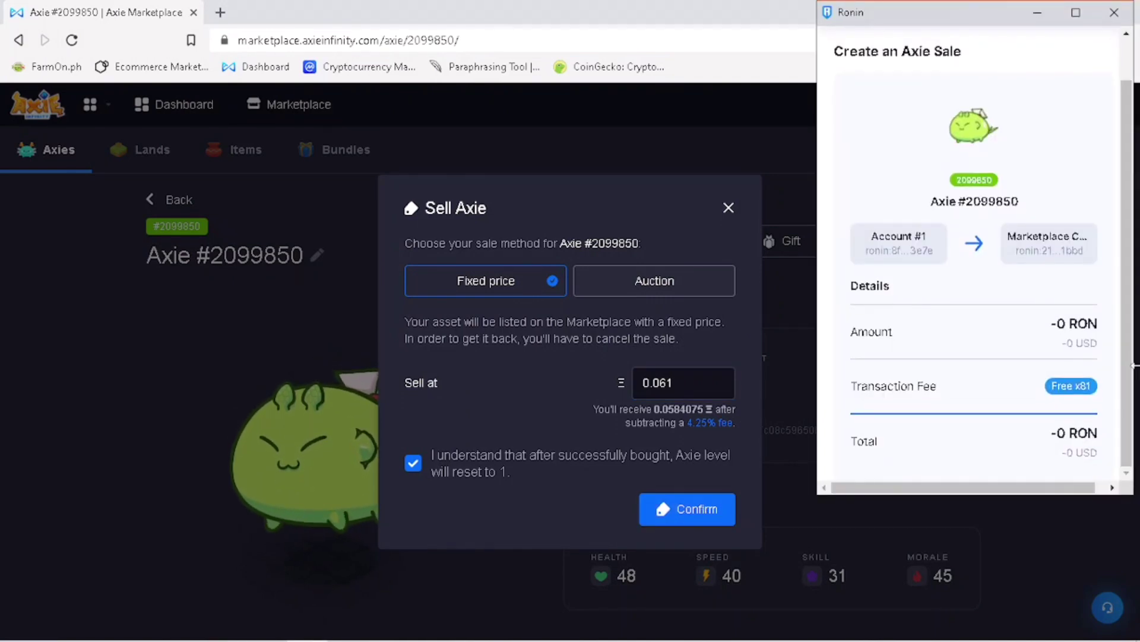
{"action": "scroll", "coordinate": [1080, 396], "scroll_direction": "down", "scroll_amount": 3}
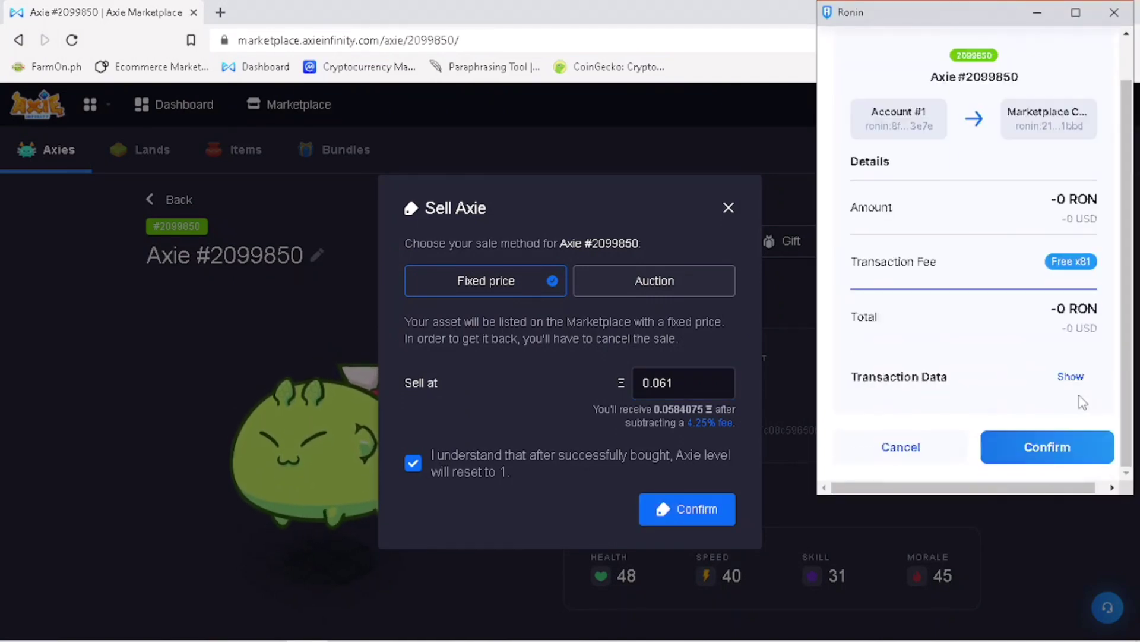
Approve the sale in Ronin Wallet, check the Activities list showing it pending, then close the wallet
{"action": "left_click", "coordinate": [1059, 463]}
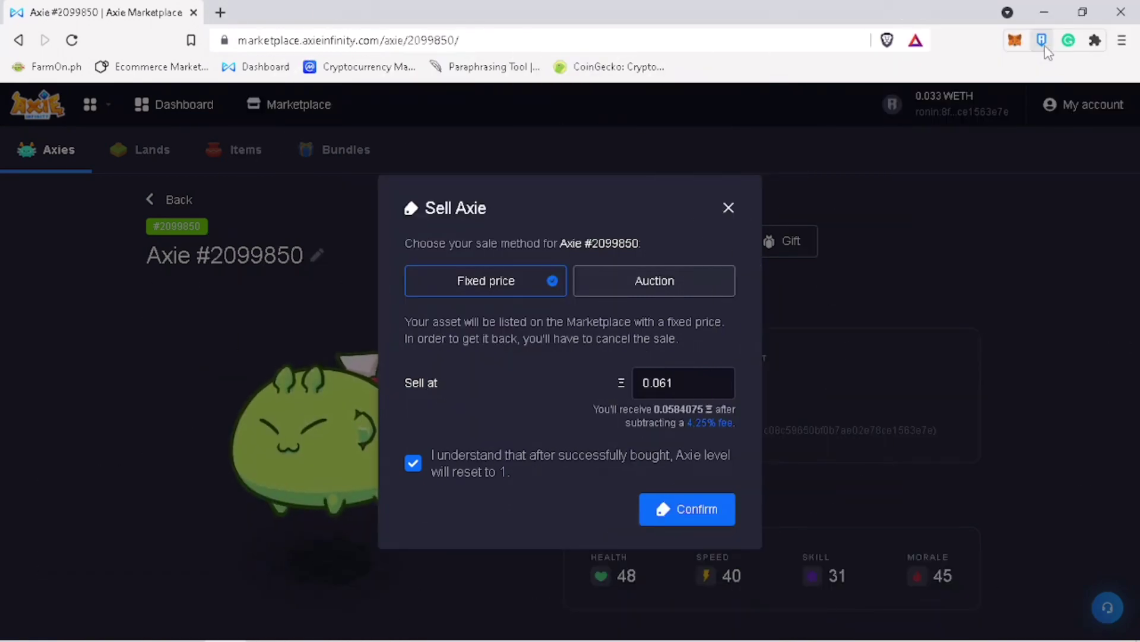
{"action": "left_click", "coordinate": [1045, 48]}
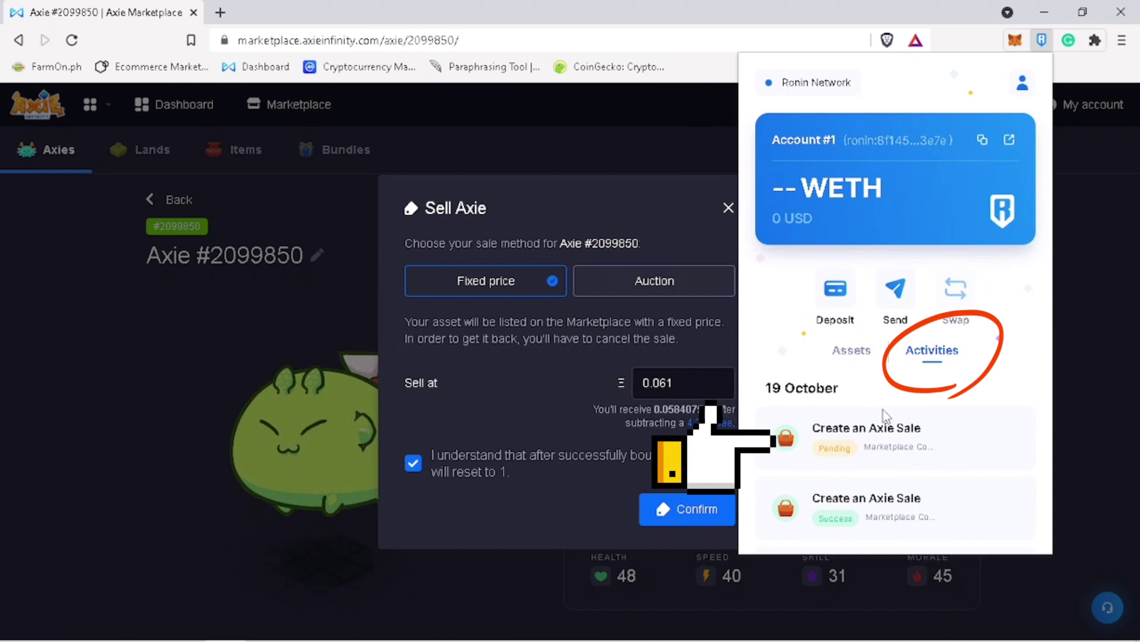
{"action": "scroll", "coordinate": [891, 464], "scroll_direction": "down", "scroll_amount": 3}
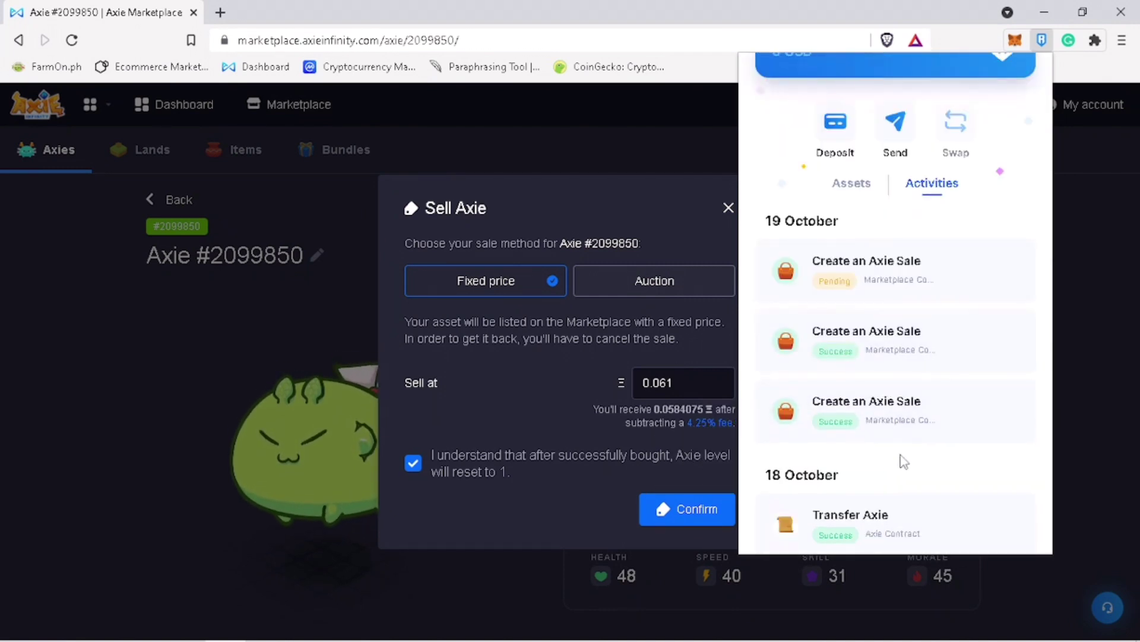
{"action": "scroll", "coordinate": [902, 461], "scroll_direction": "up", "scroll_amount": 3}
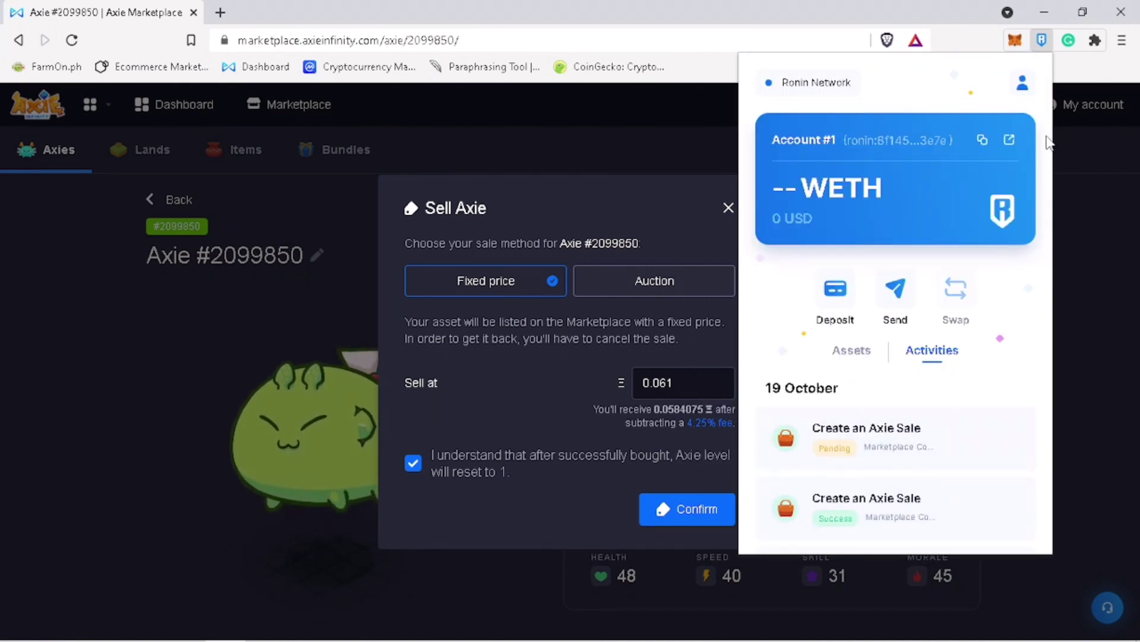
{"action": "left_click", "coordinate": [1097, 209]}
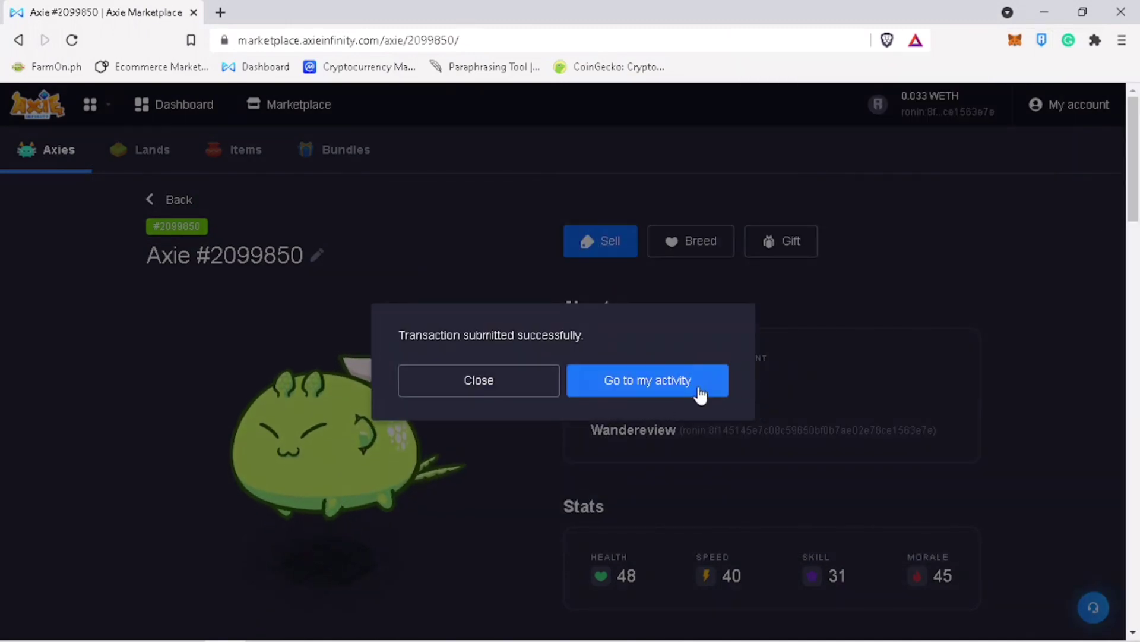
Go to the account activity, then reload the inventory showing Axie #2099850 at 0.061
{"action": "left_click", "coordinate": [672, 385]}
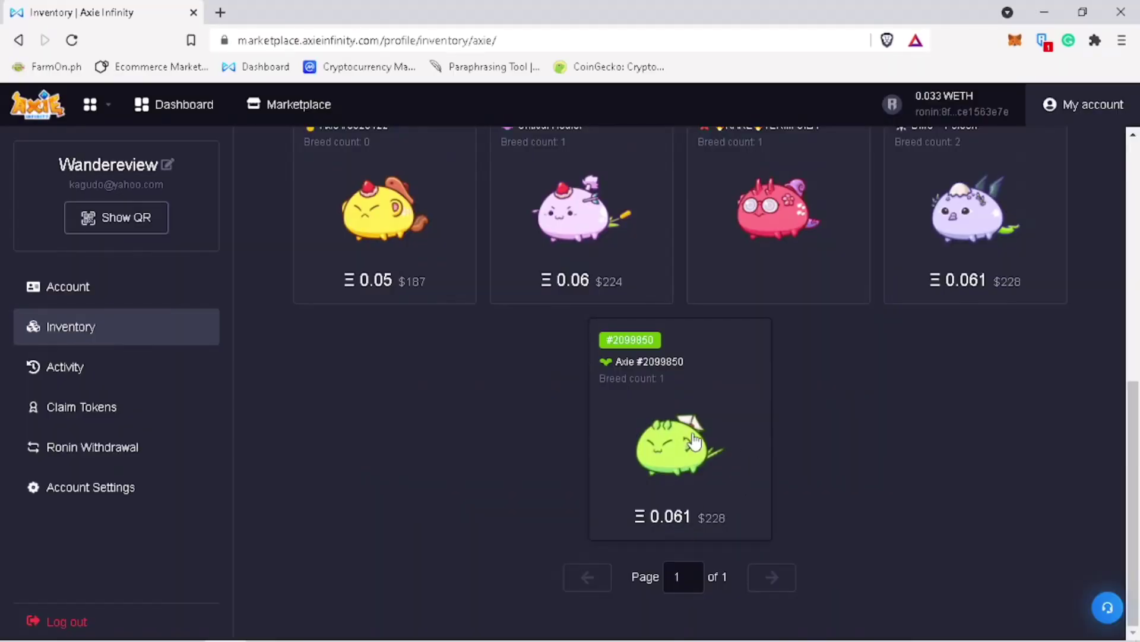
{"action": "left_click", "coordinate": [72, 40]}
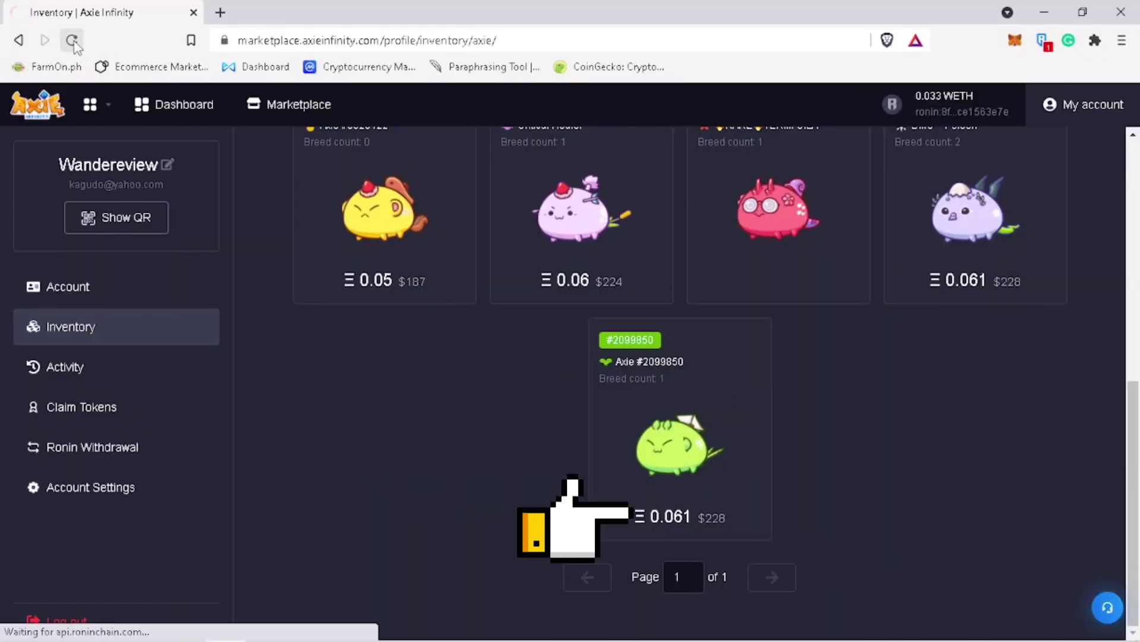
Cancel Axie #2099850's 0.061 sale, approve it in Ronin Wallet, and view the activity history
{"action": "left_click", "coordinate": [726, 458]}
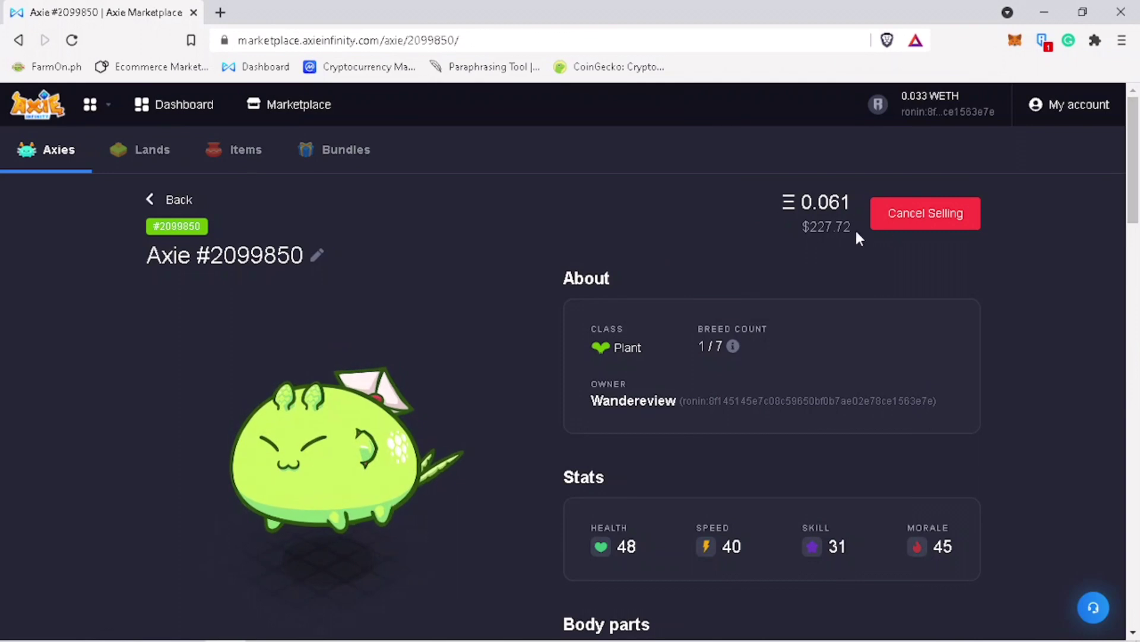
{"action": "left_click", "coordinate": [926, 223]}
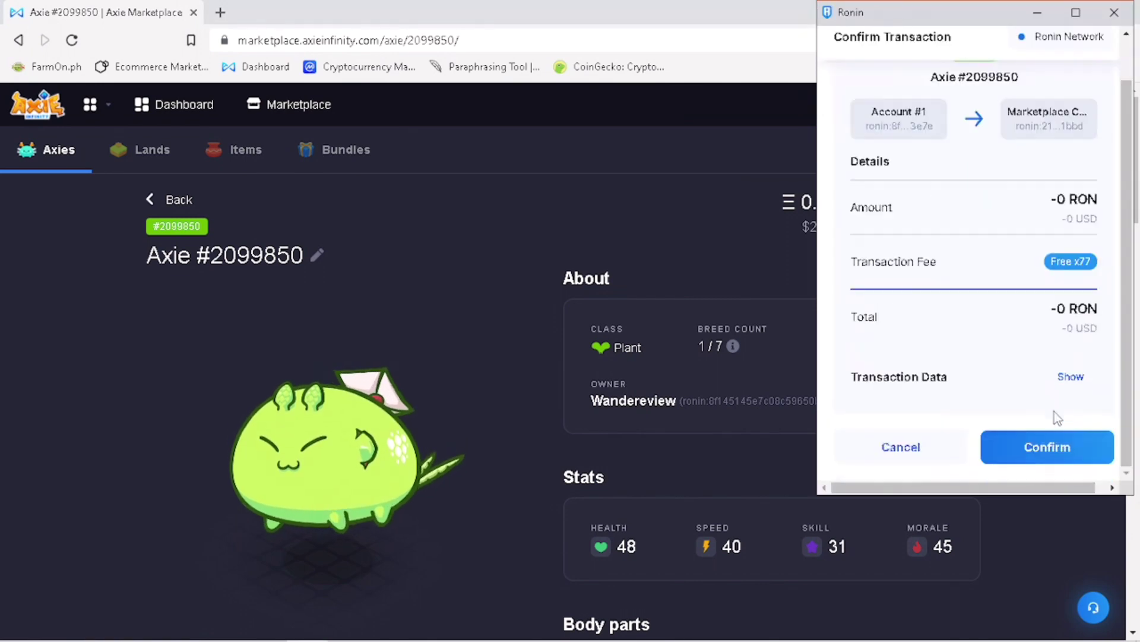
{"action": "left_click", "coordinate": [1041, 459]}
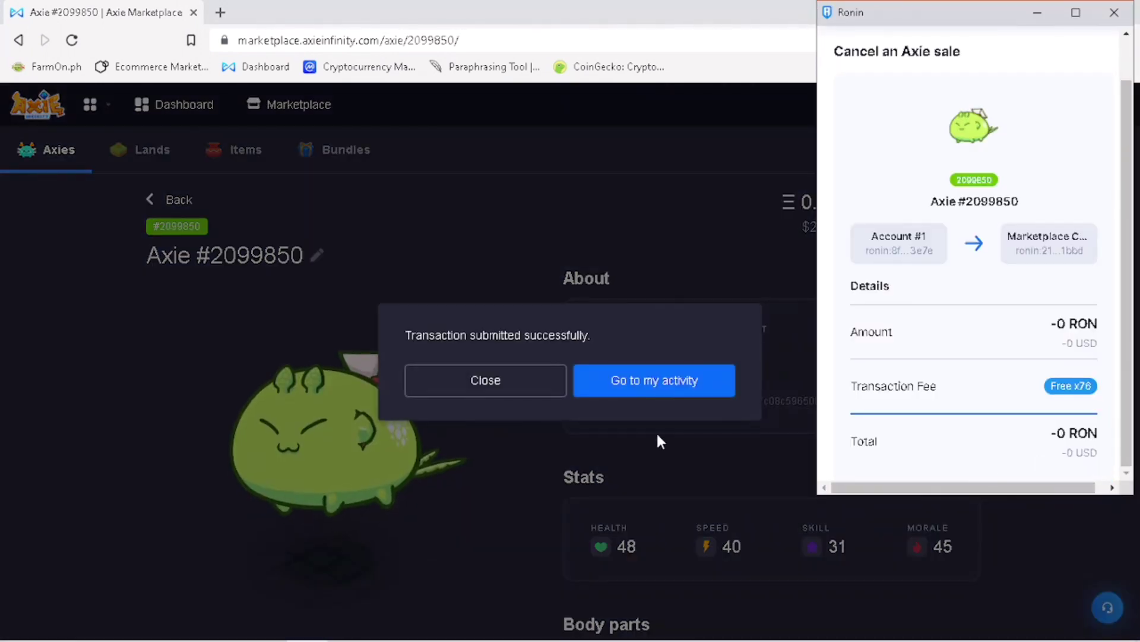
{"action": "left_click", "coordinate": [651, 400]}
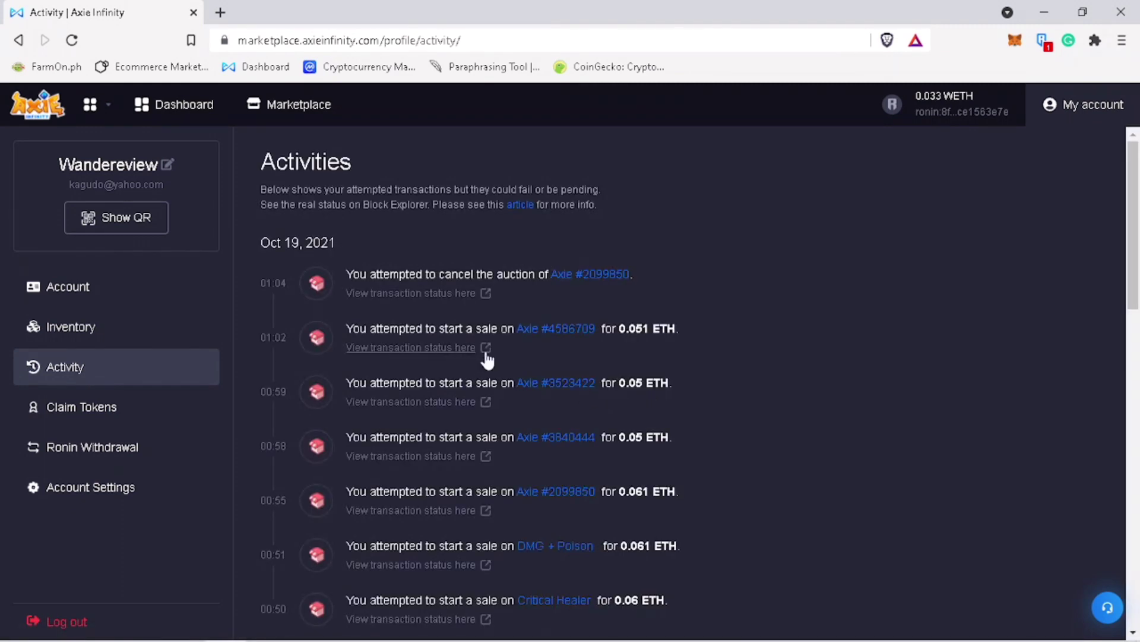
Return to the Inventory from the profile sidebar
{"action": "left_click", "coordinate": [100, 327]}
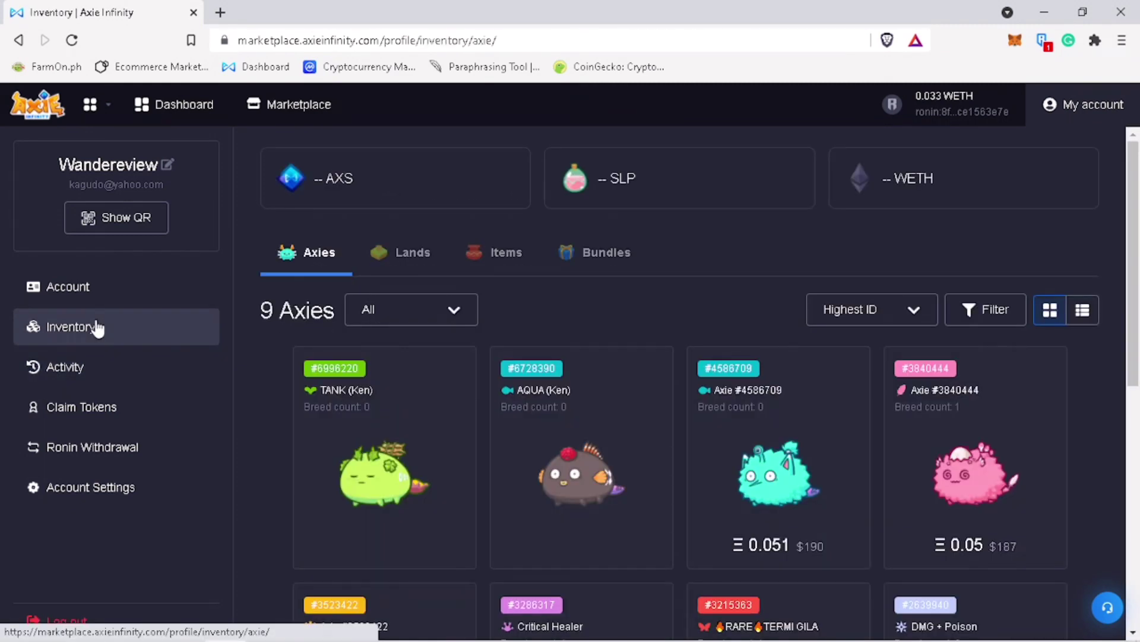
{"action": "scroll", "coordinate": [290, 424], "scroll_direction": "down", "scroll_amount": 2}
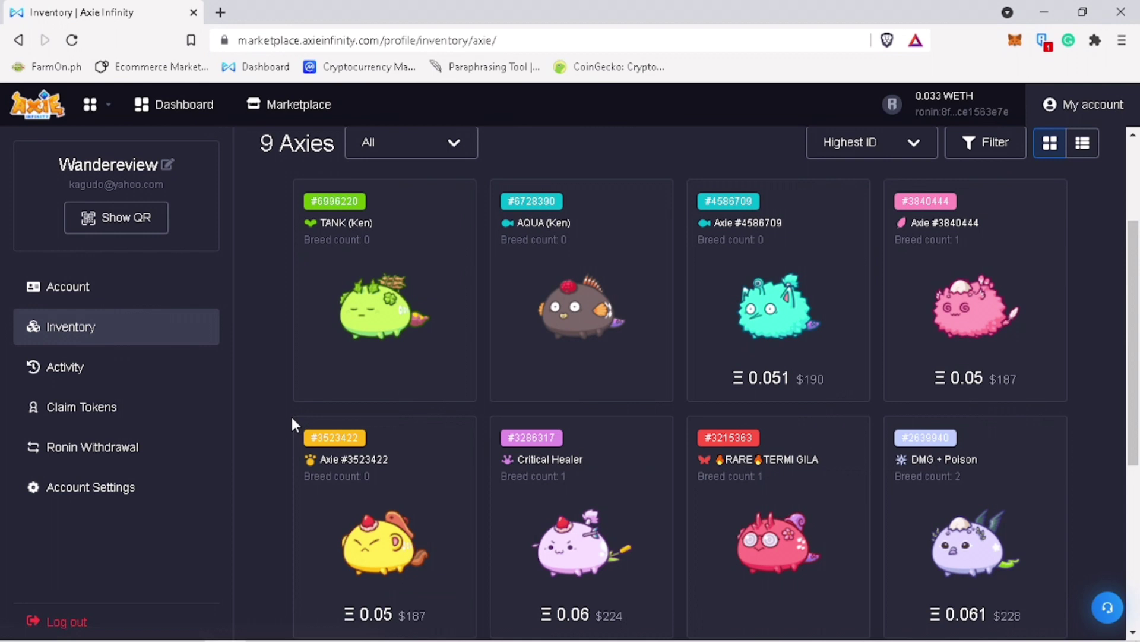